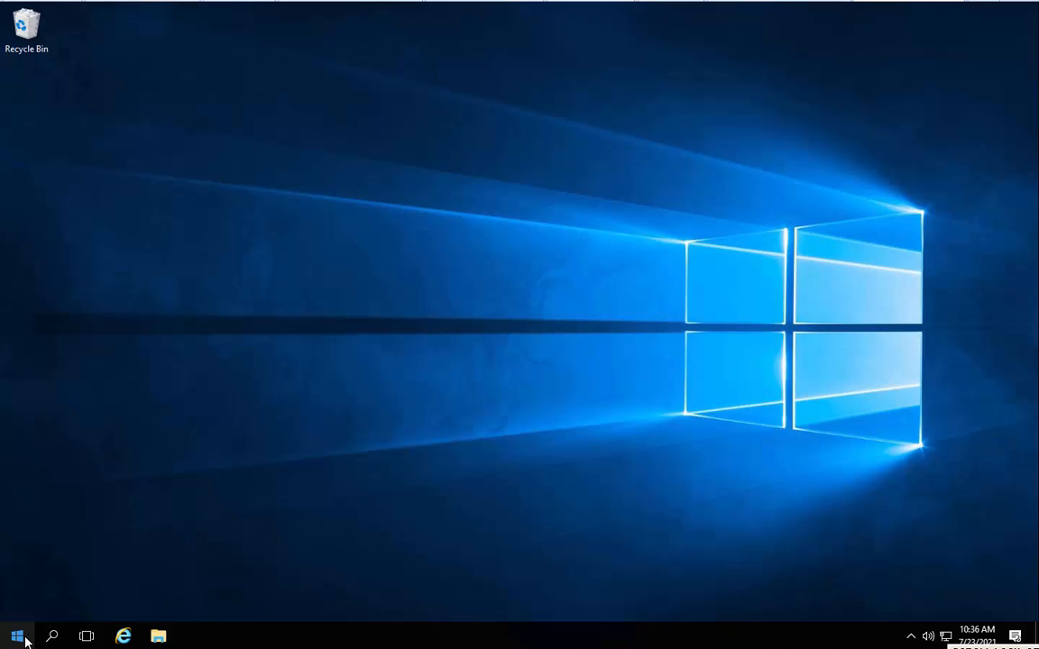
# Launch FileSure and continue the evaluation trial to reach its main window
pyautogui.click(26, 638)
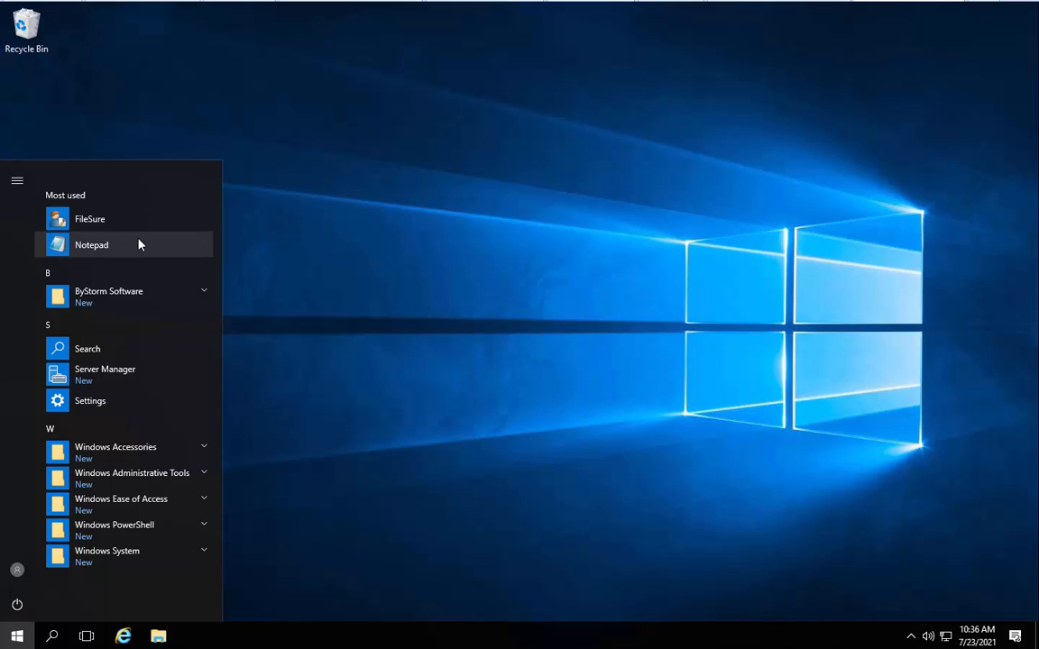
pyautogui.click(109, 218)
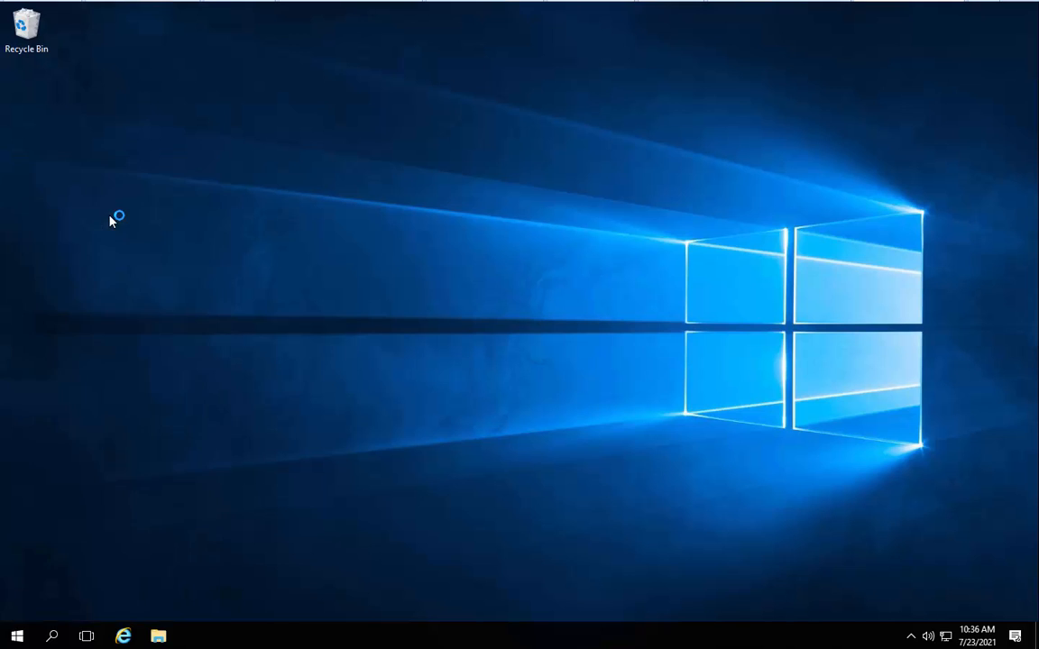
pyautogui.click(448, 424)
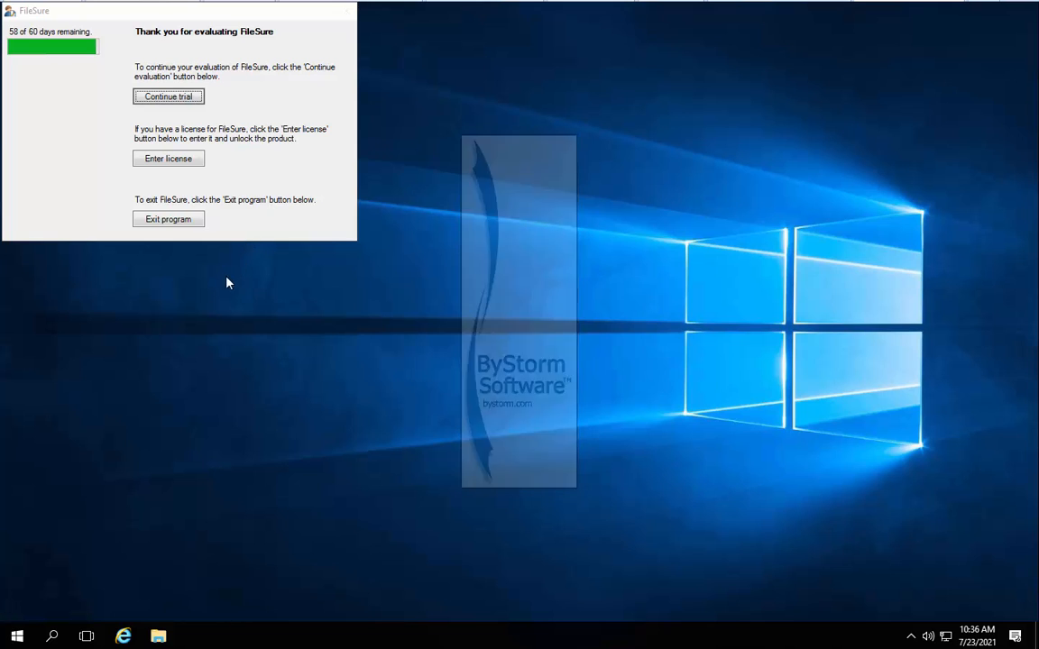
pyautogui.click(160, 96)
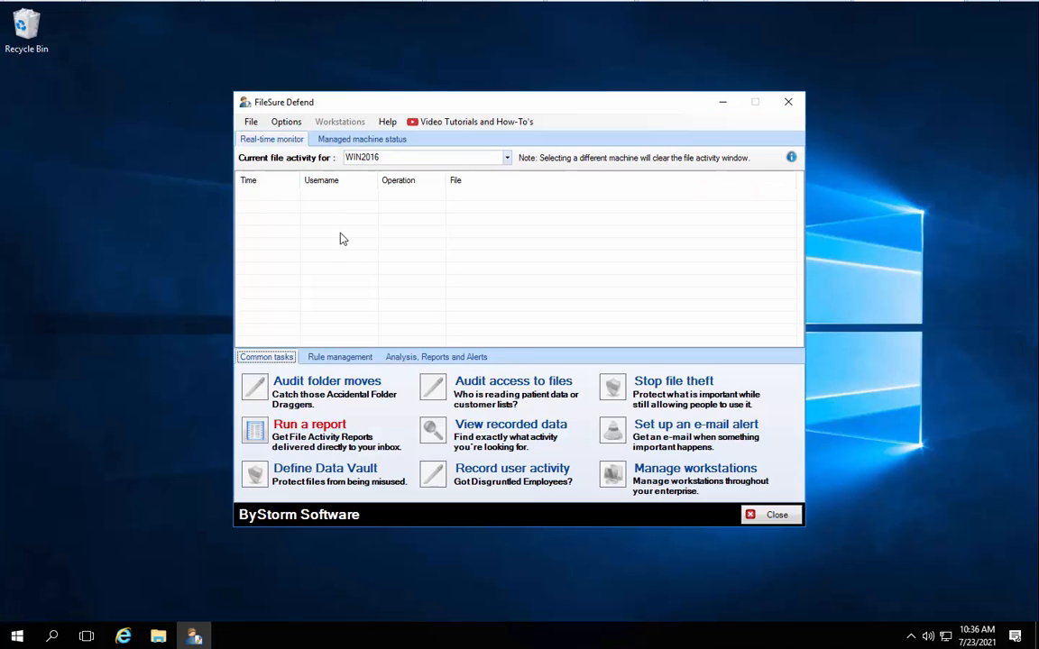
# Open the "protect txt" deny rule and review its file name filters and program name filters
pyautogui.click(364, 358)
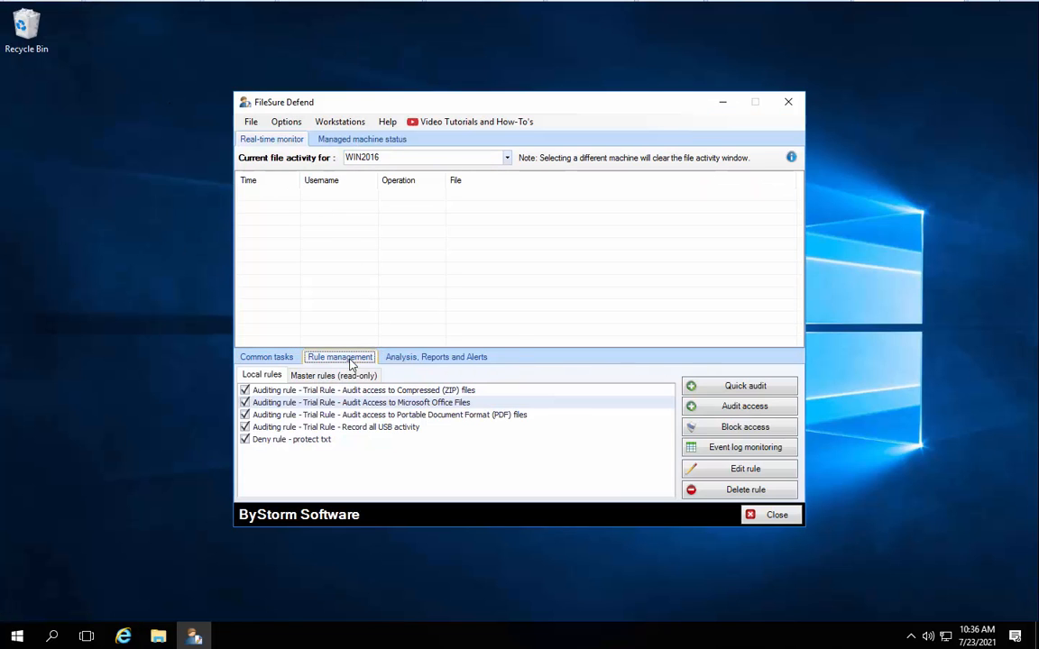
pyautogui.click(322, 439)
pyautogui.click(744, 469)
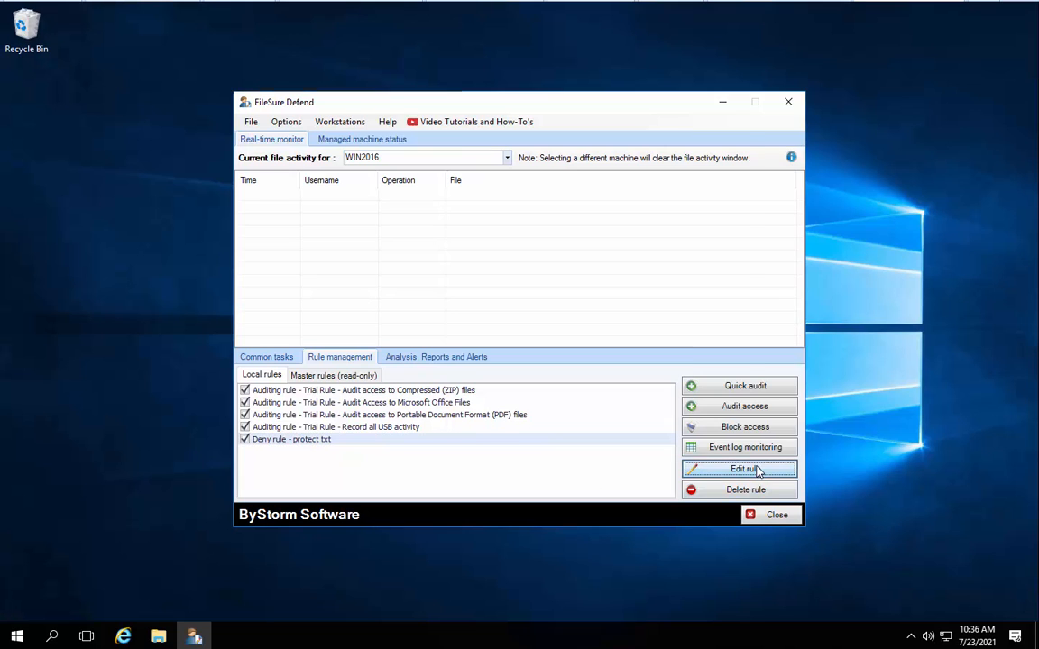
pyautogui.click(332, 178)
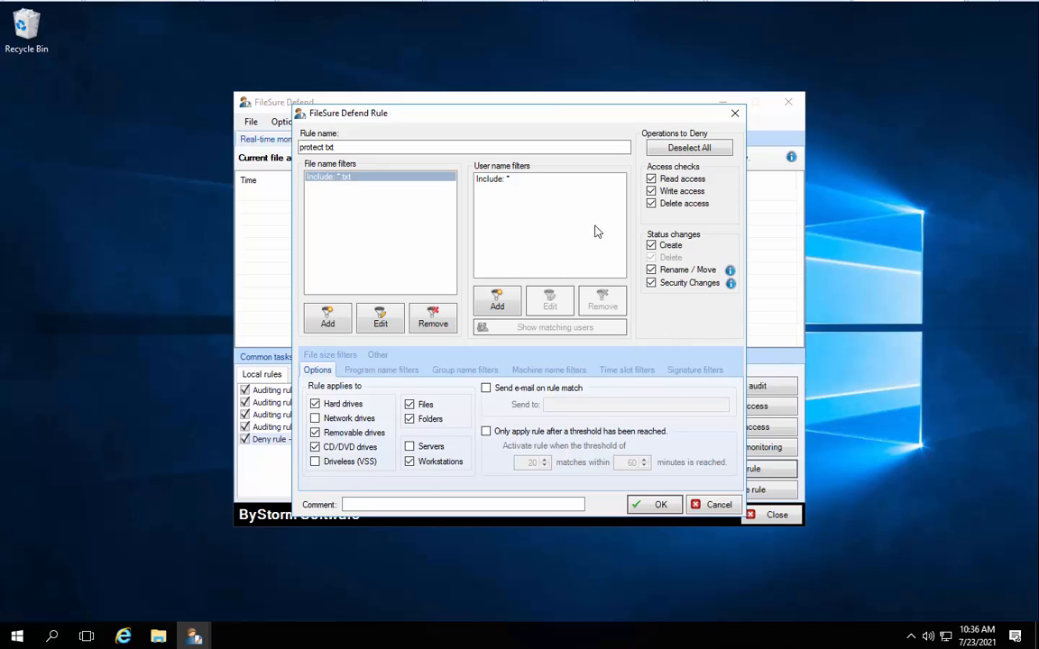
pyautogui.click(393, 371)
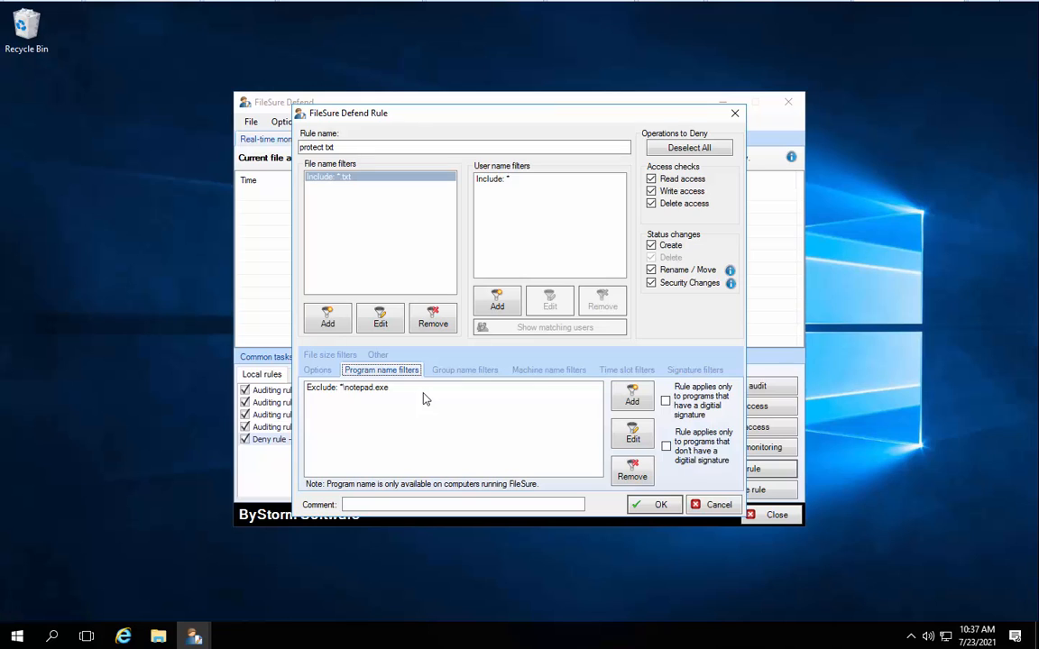
pyautogui.click(384, 390)
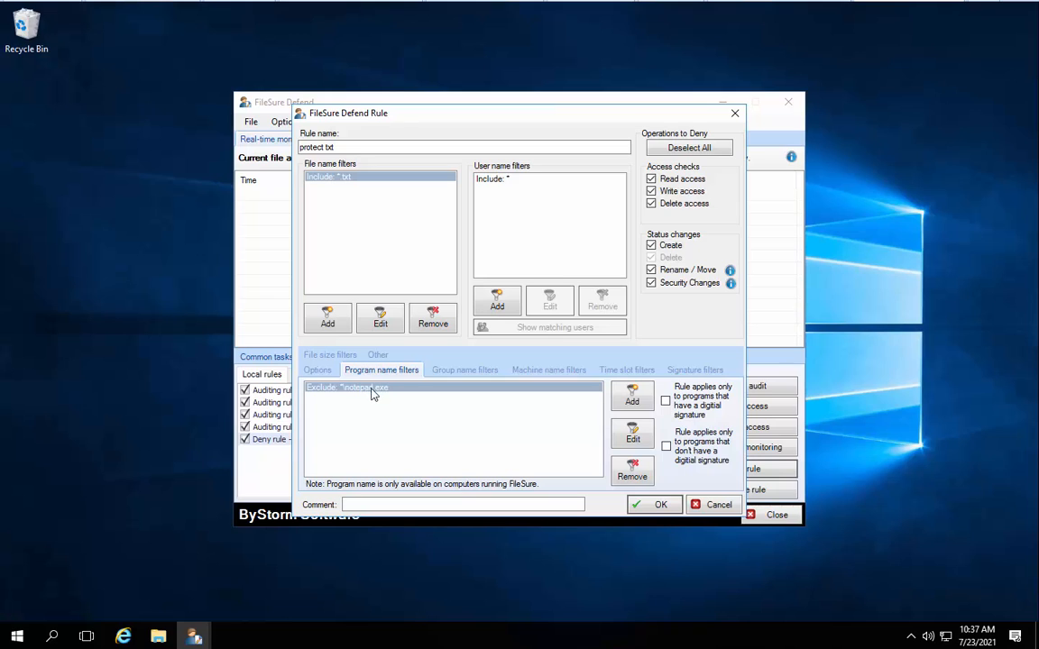
pyautogui.click(636, 511)
pyautogui.click(341, 121)
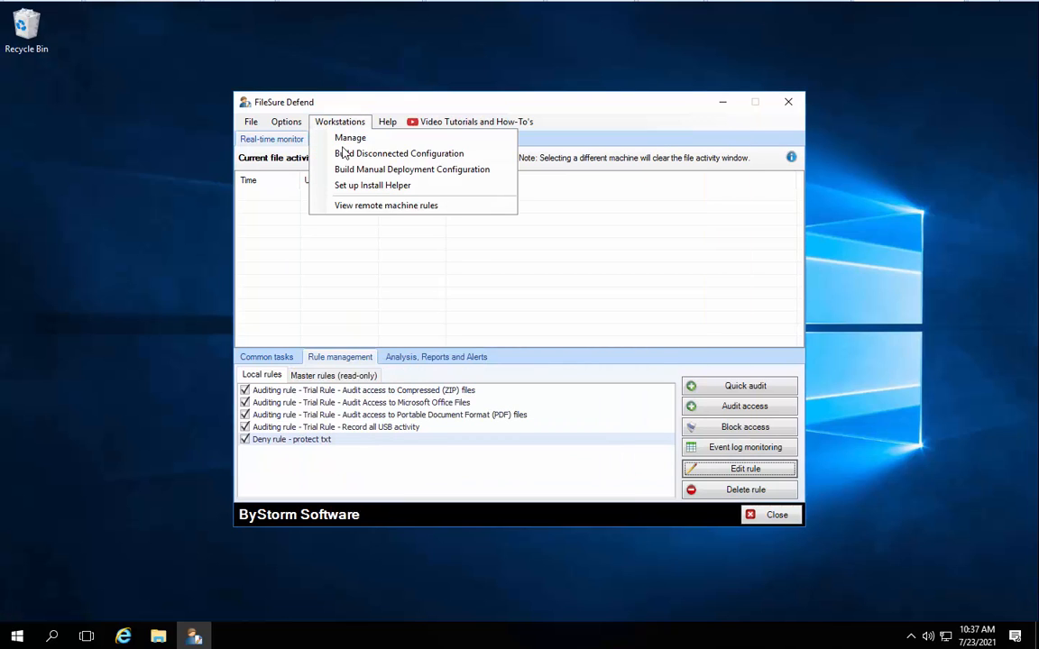
pyautogui.click(345, 152)
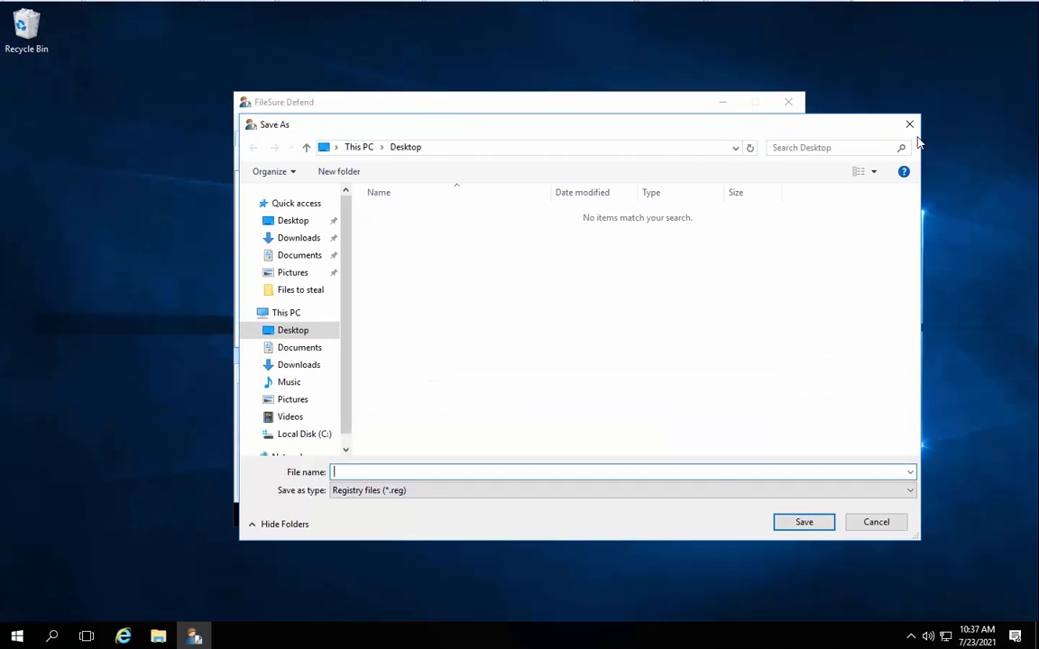
pyautogui.click(909, 124)
# Check the WIN10VM4 entry in the managed workstation deployments and leave the deployment manager
pyautogui.click(325, 121)
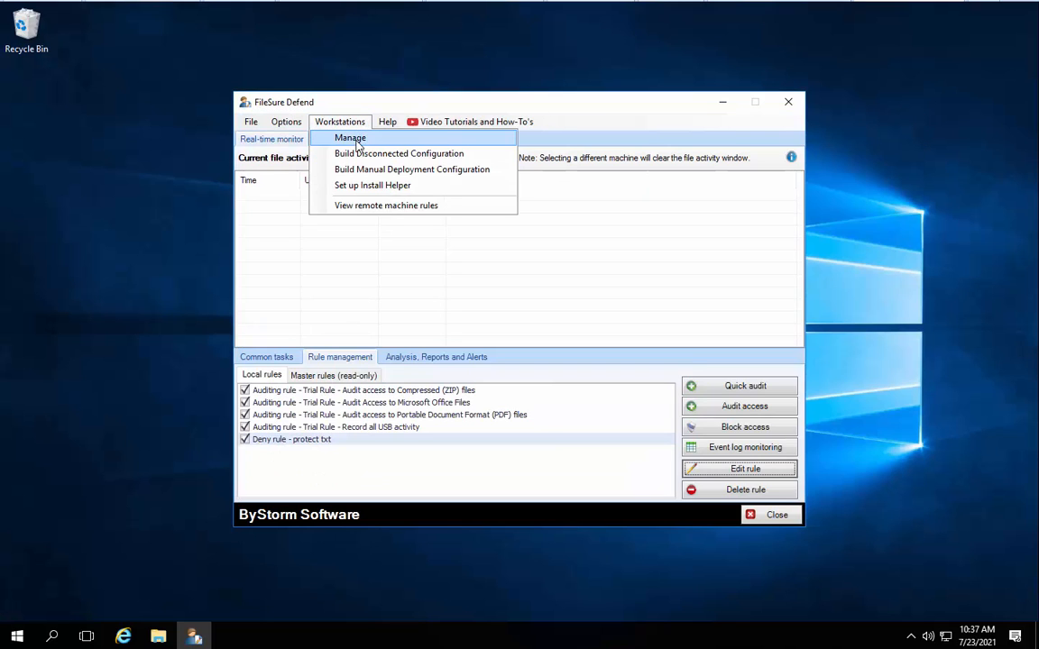
pyautogui.click(329, 142)
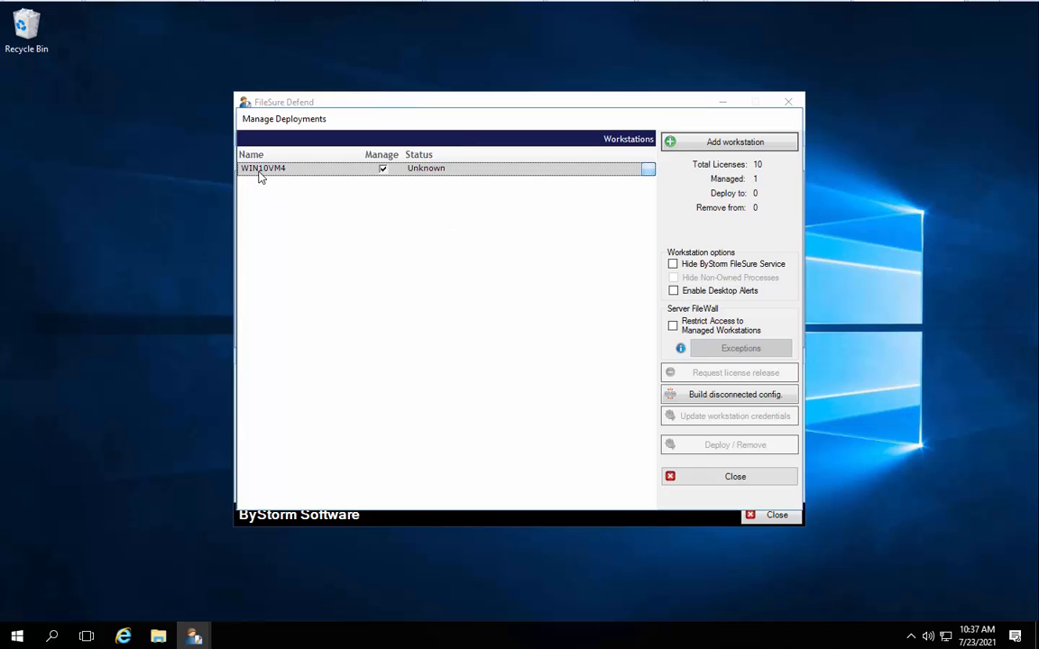
pyautogui.doubleClick(277, 174)
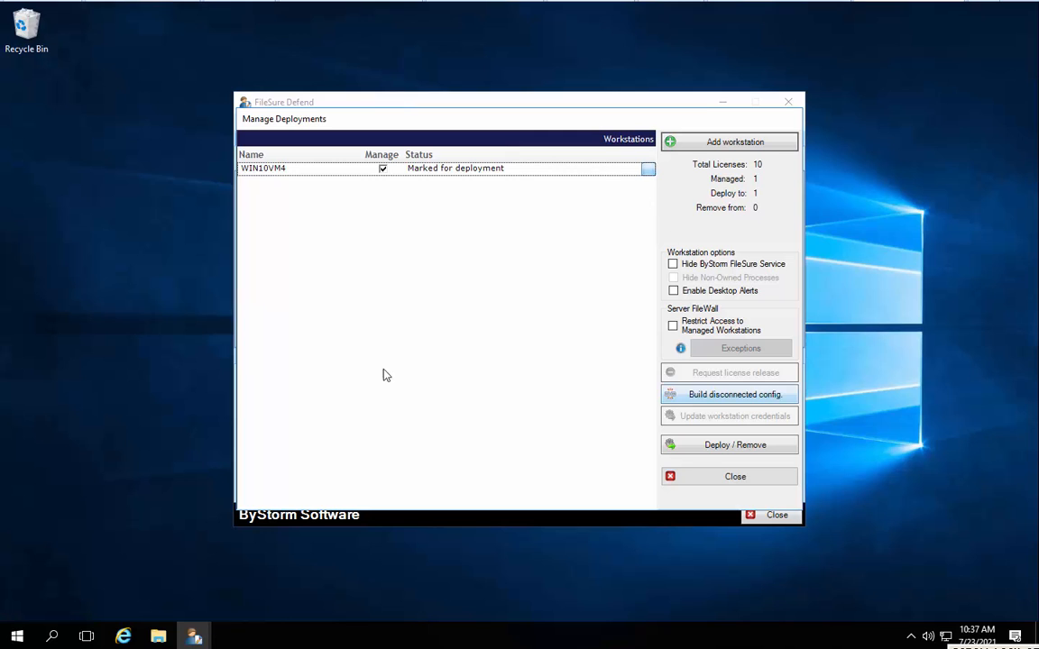
pyautogui.click(743, 480)
# Recheck the program name exclusion in the "protect txt" deny rule and leave the rule without changes
pyautogui.click(703, 468)
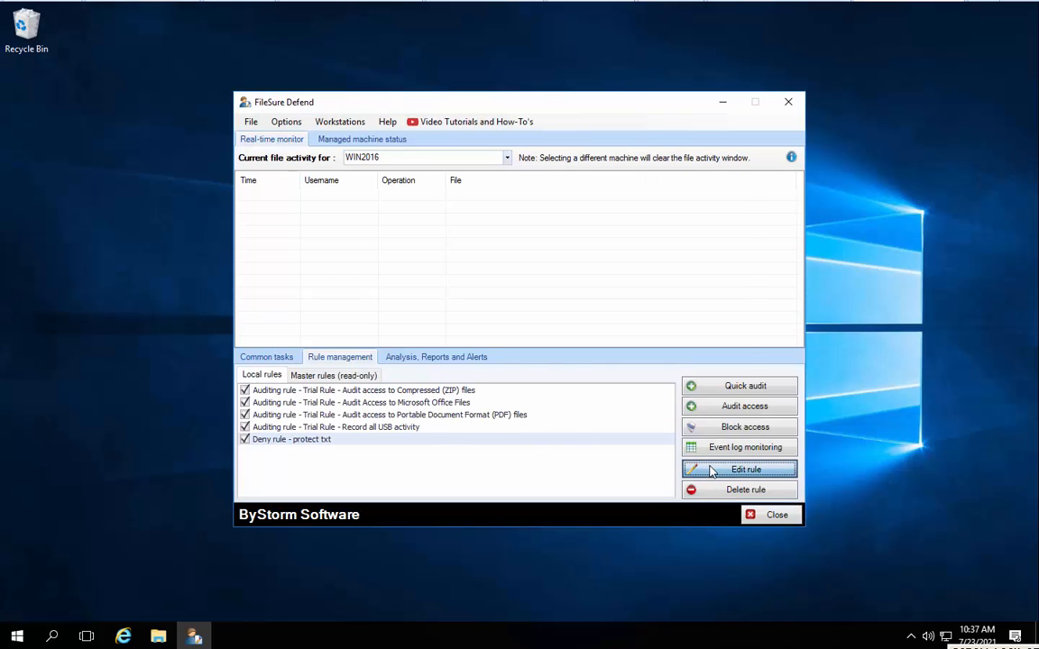
pyautogui.click(375, 369)
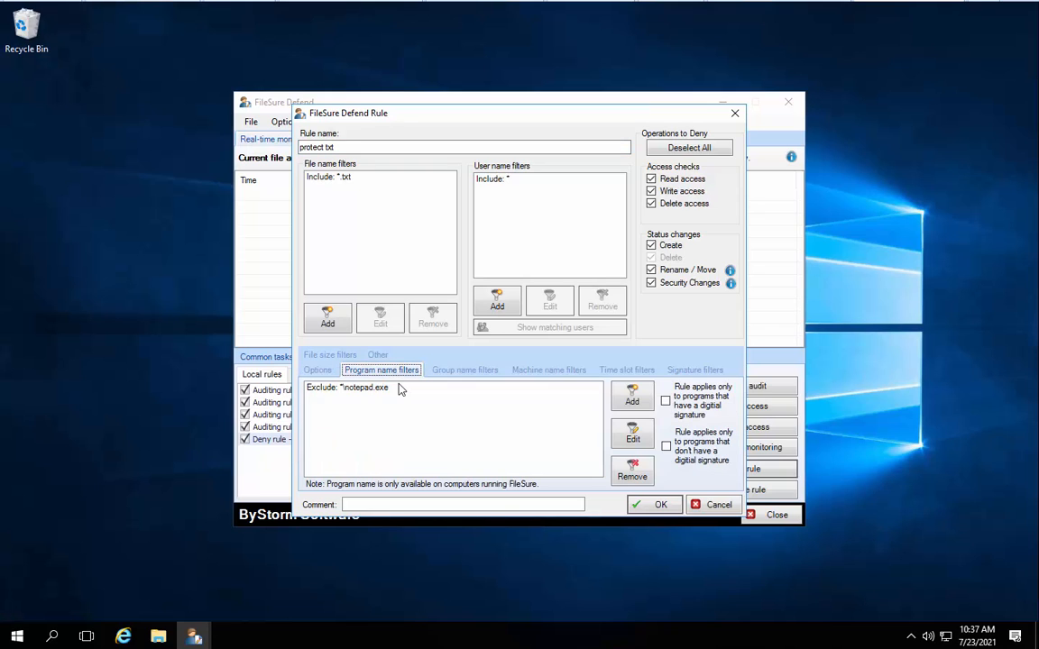
pyautogui.click(719, 504)
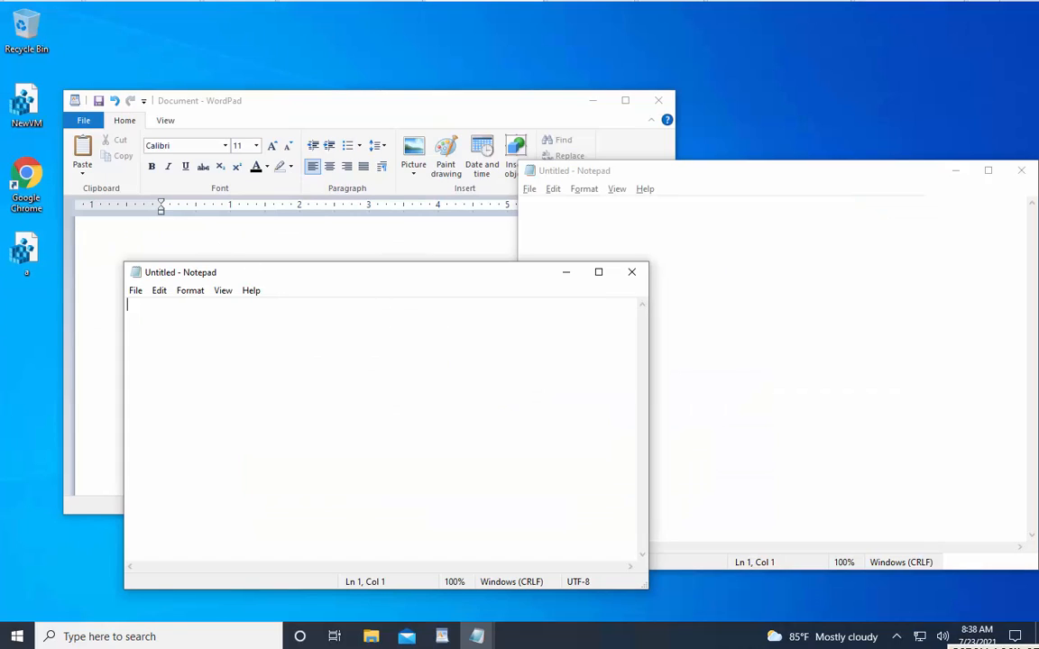
pyautogui.click(757, 271)
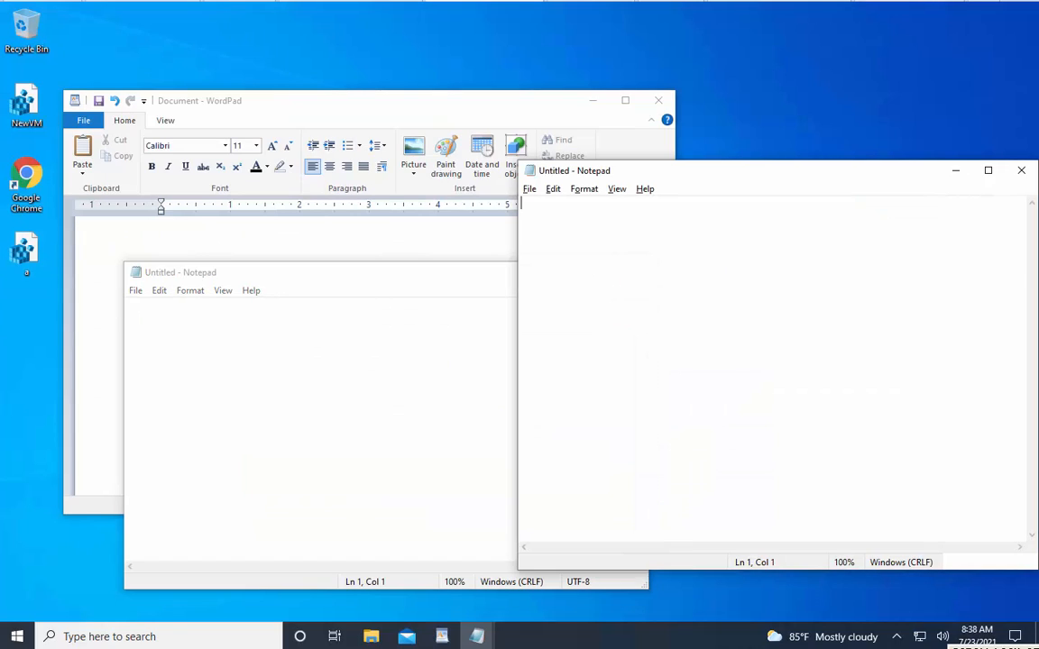
pyautogui.click(346, 378)
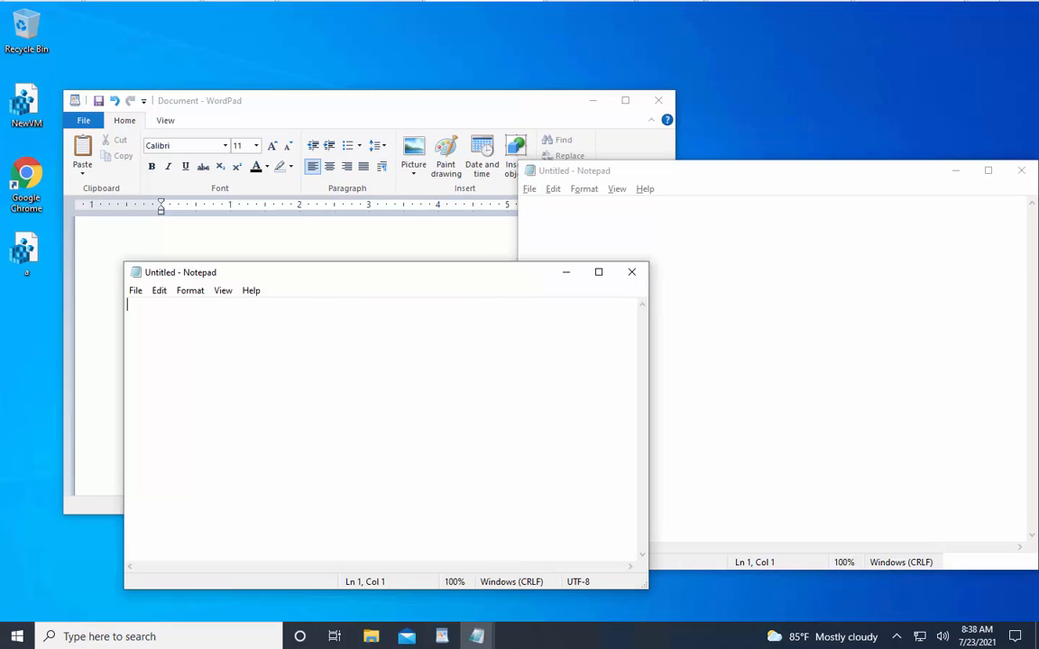
pyautogui.click(391, 124)
pyautogui.click(685, 301)
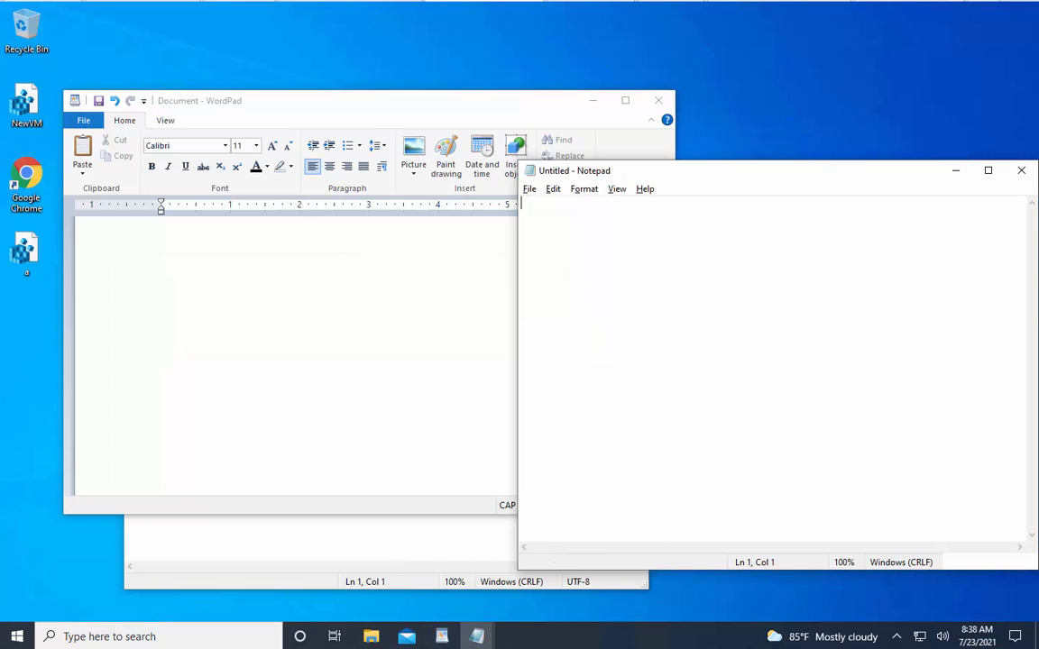
pyautogui.click(439, 534)
# Enter the line "This is a test" in one of the blank Notepad windows on the workstation
pyautogui.click(695, 361)
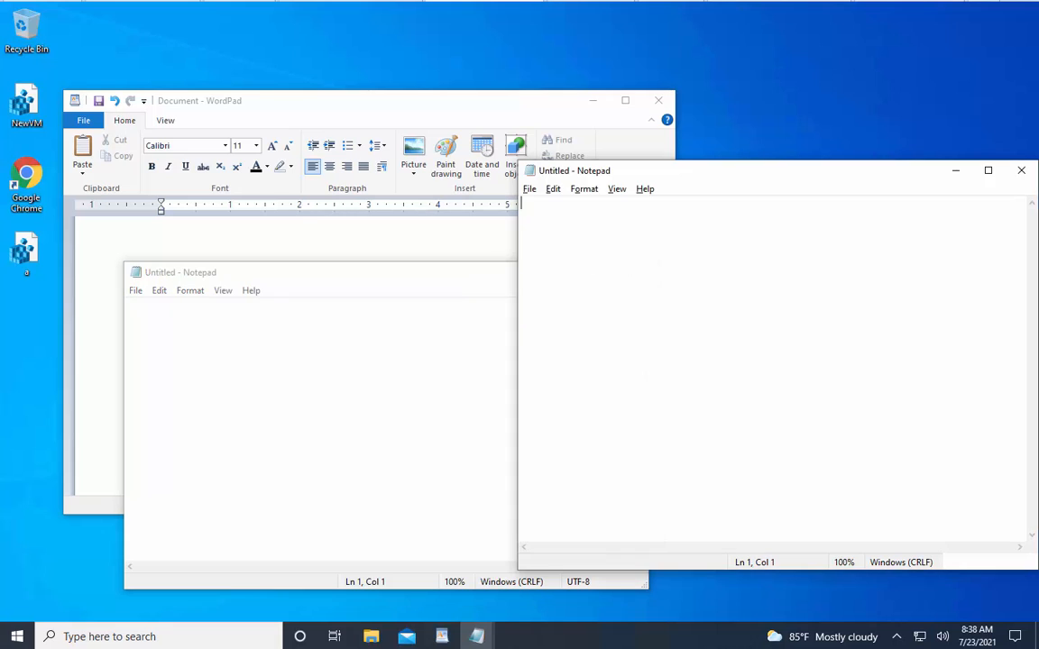
pyautogui.write('THI')
pyautogui.press('BackSpace')
pyautogui.press('BackSpace')
pyautogui.press('BackSpace')
pyautogui.press('BackSpace')
pyautogui.write('This is ')
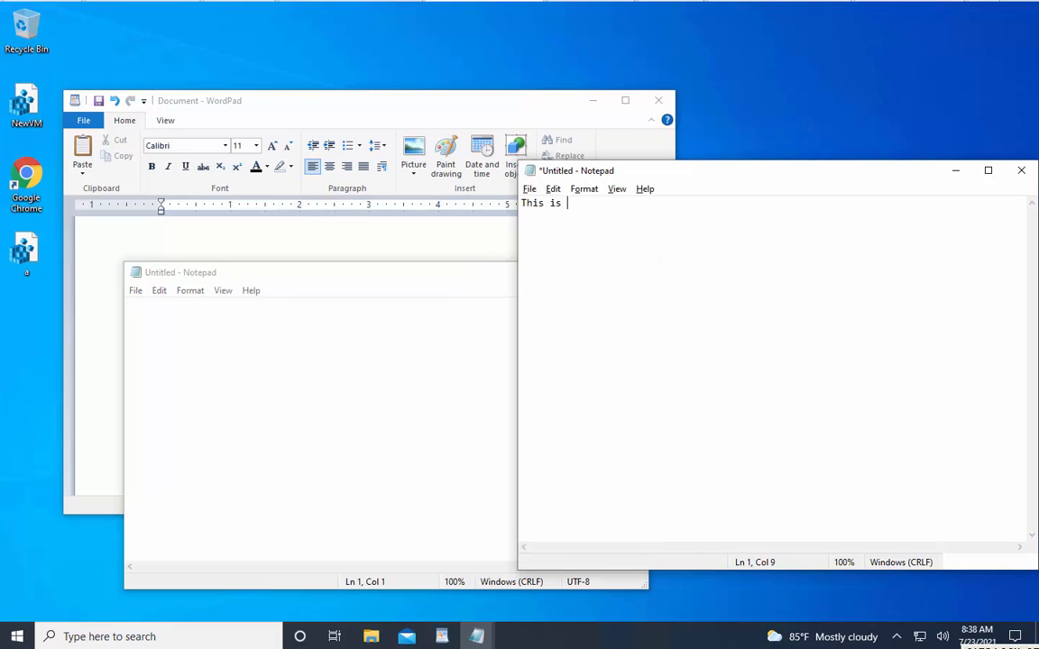
pyautogui.write('a test')
# Copy the "This is a test" line and paste it twice on new lines below in the same Notepad window
pyautogui.hotkey('ctrl', 'shift', 'Left')
pyautogui.hotkey('ctrl', 'shift', 'Left')
pyautogui.hotkey('ctrl', 'shift', 'Left')
pyautogui.hotkey('ctrl', 'shift', 'Left')
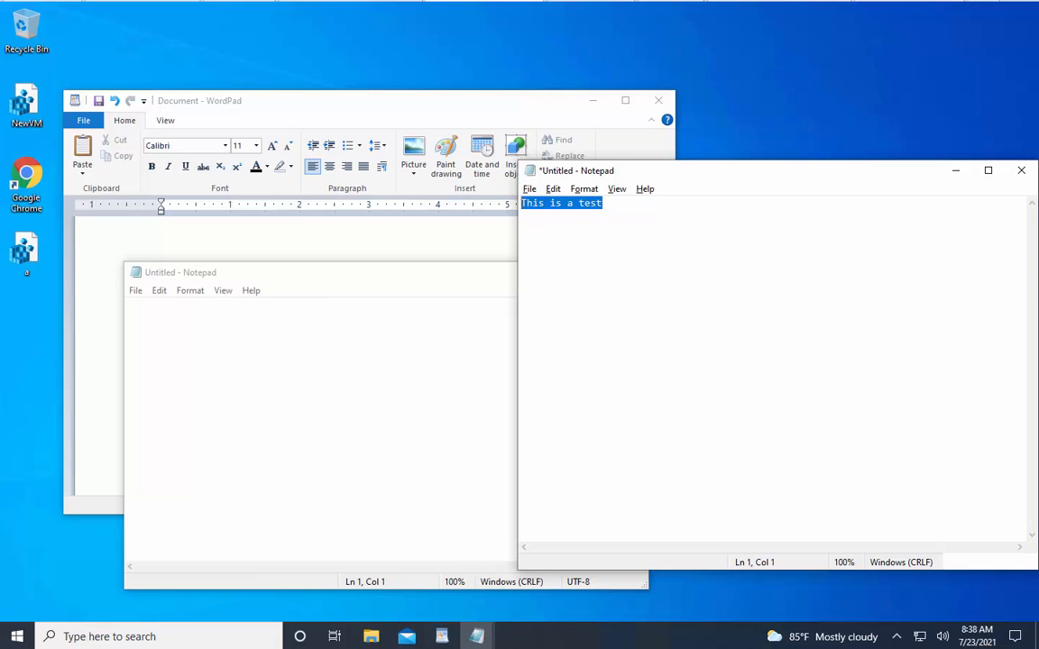
pyautogui.hotkey('ctrl', 'c')
pyautogui.press('End')
pyautogui.press('Return')
pyautogui.hotkey('ctrl', 'v')
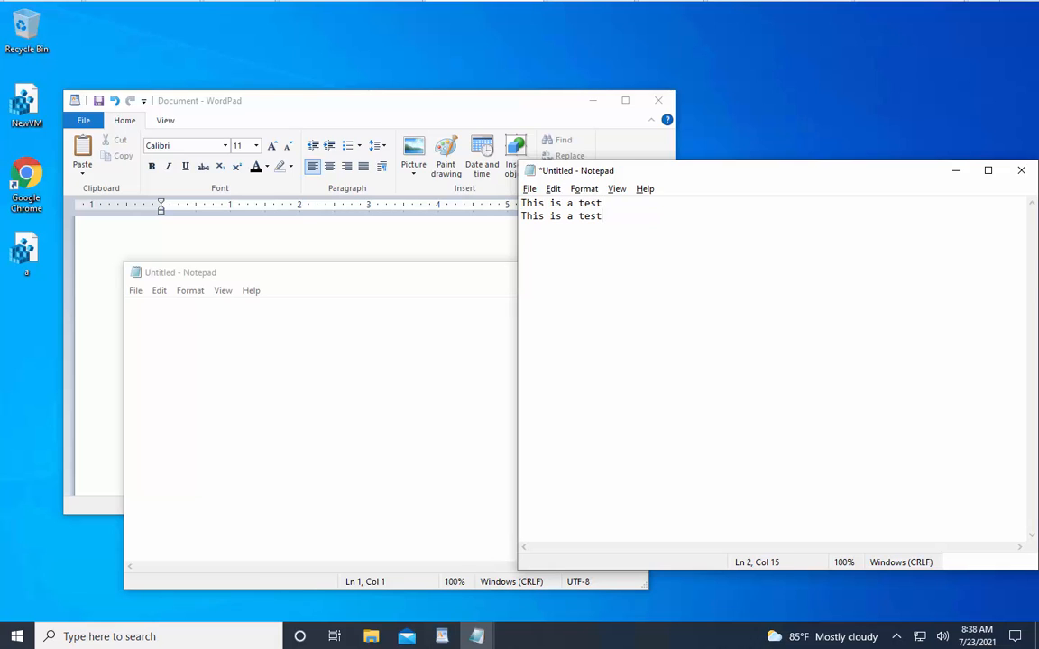
pyautogui.press('Return')
pyautogui.hotkey('ctrl', 'v')
# Paste the copied "This is a test" text on two lines in the other, empty Notepad window
pyautogui.hotkey('alt', 'Tab')
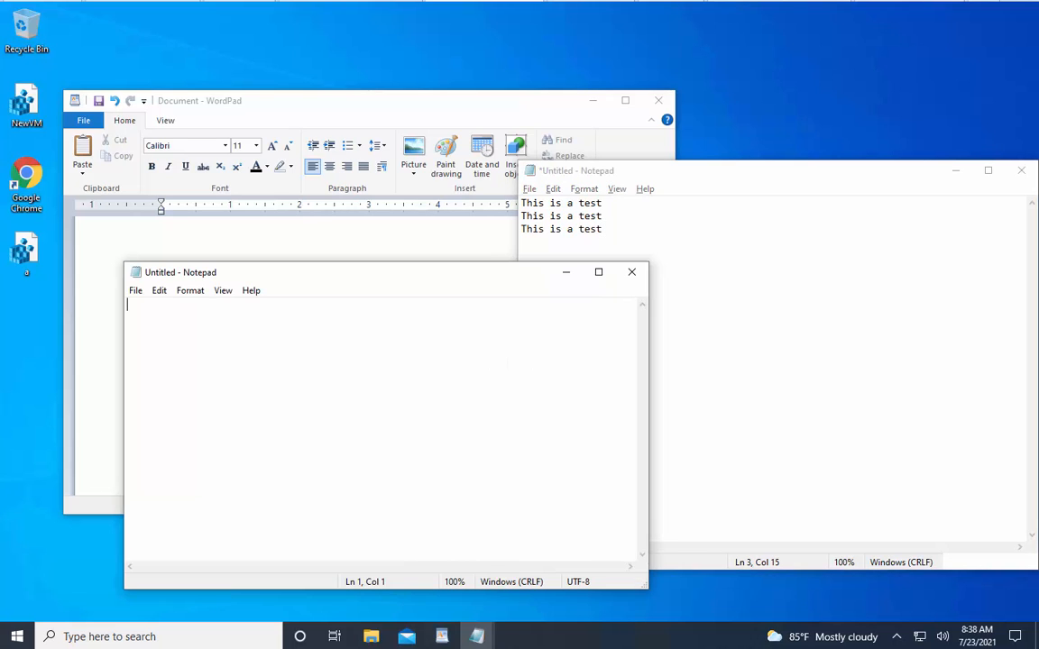
pyautogui.hotkey('ctrl', 'v')
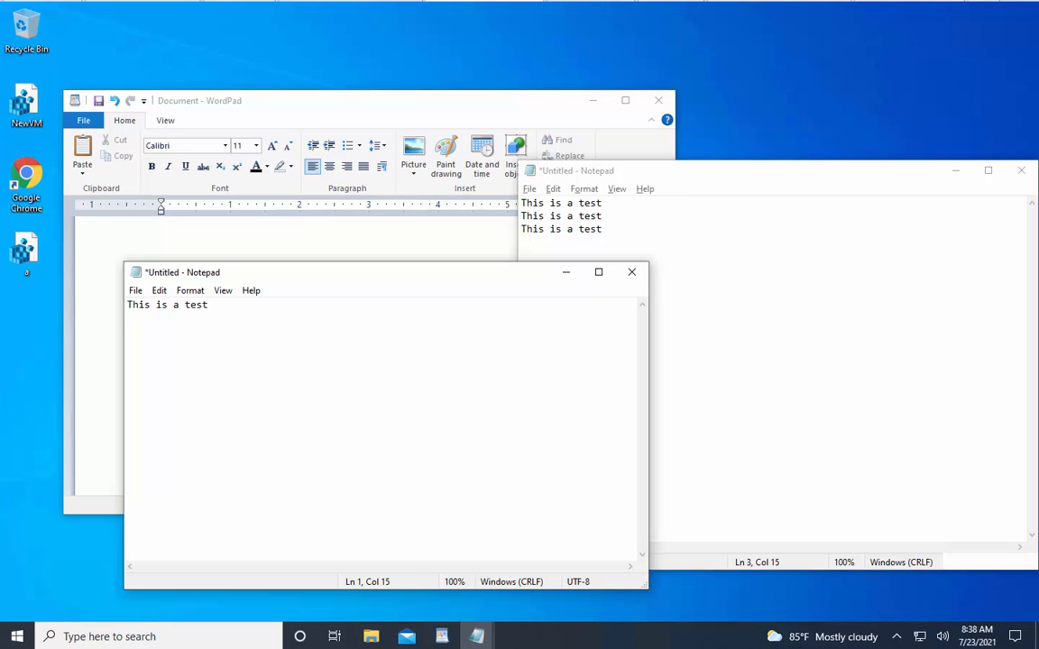
pyautogui.press('Return')
pyautogui.hotkey('ctrl', 'v')
# Paste "This is a test" on one more new line in each Notepad window, starting with the first one
pyautogui.hotkey('alt', 'Tab')
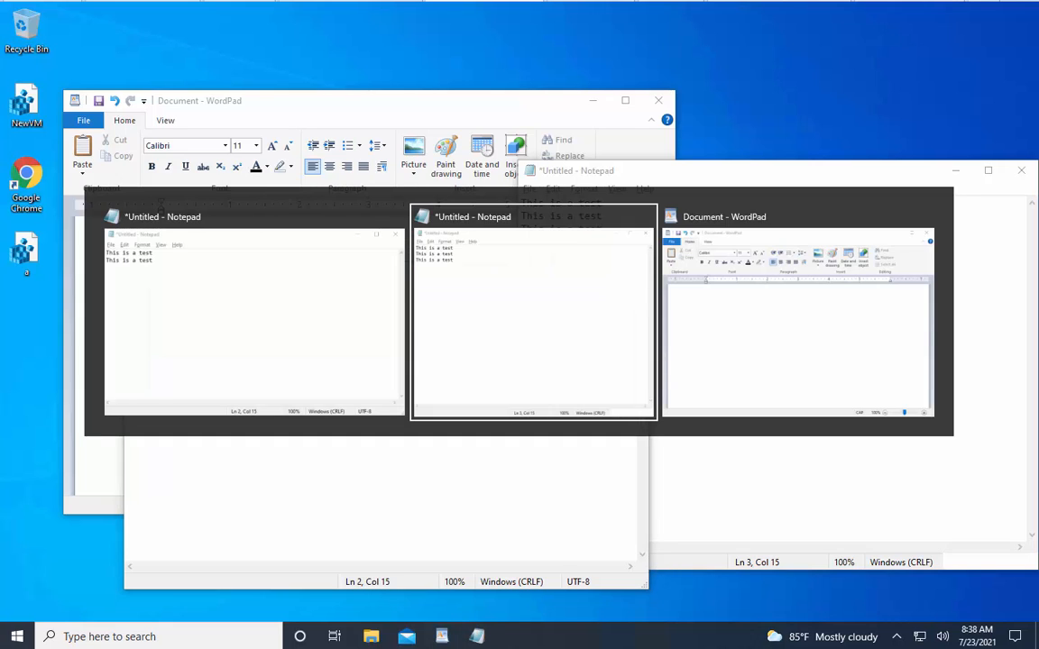
pyautogui.press('Return')
pyautogui.hotkey('ctrl', 'v')
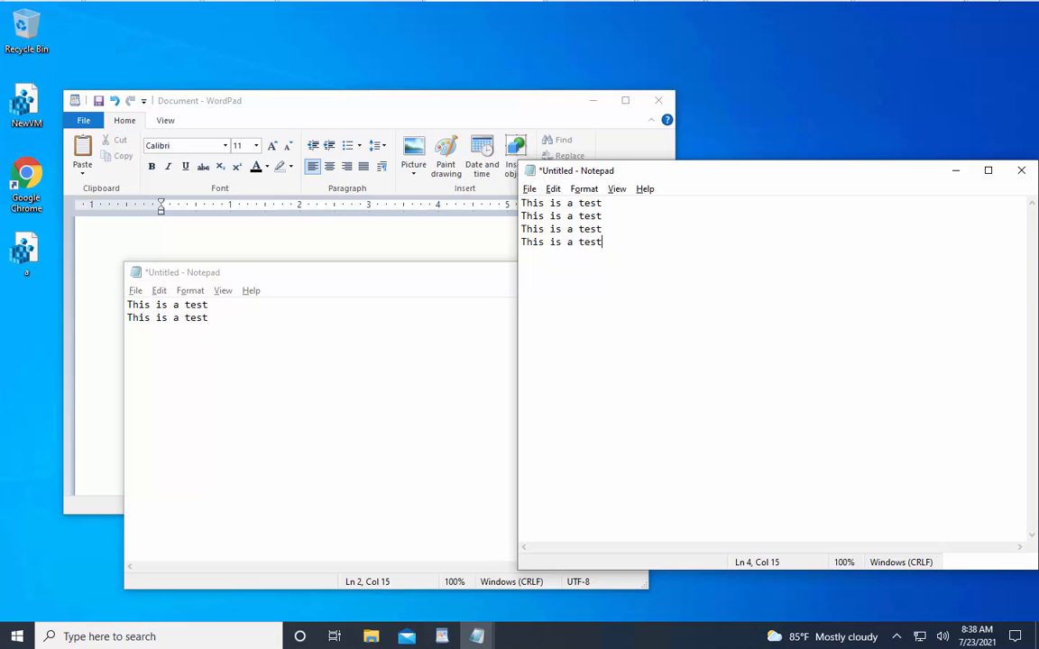
pyautogui.hotkey('alt', 'Tab')
pyautogui.press('Return')
pyautogui.hotkey('ctrl', 'v')
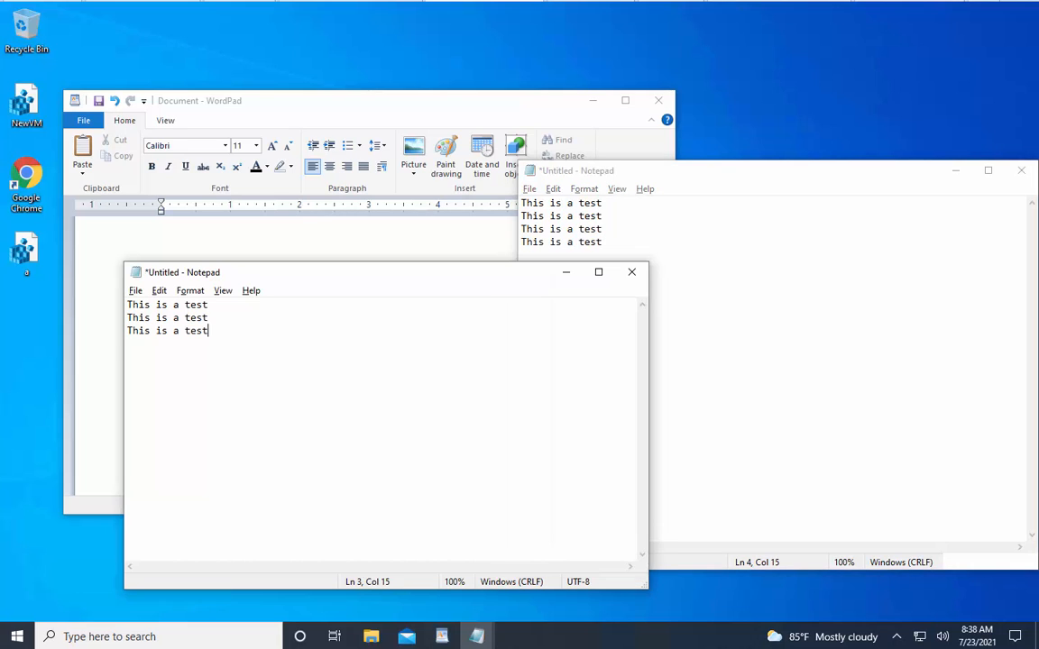
# Switch to the blank WordPad document and enter the line "This is another test"
pyautogui.click(353, 101)
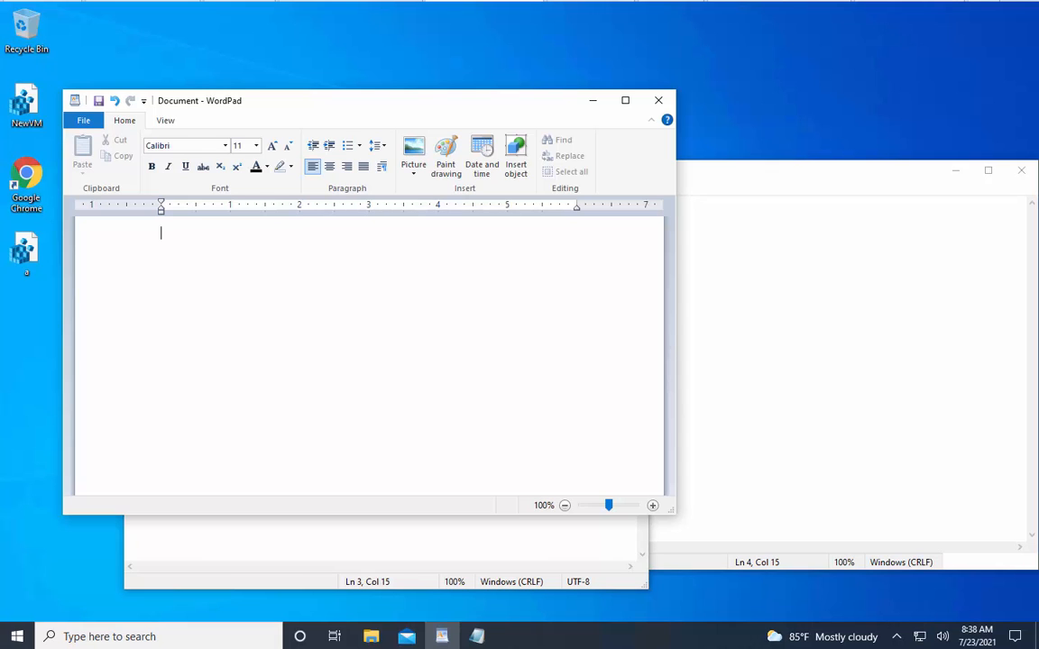
pyautogui.moveTo(822, 637)
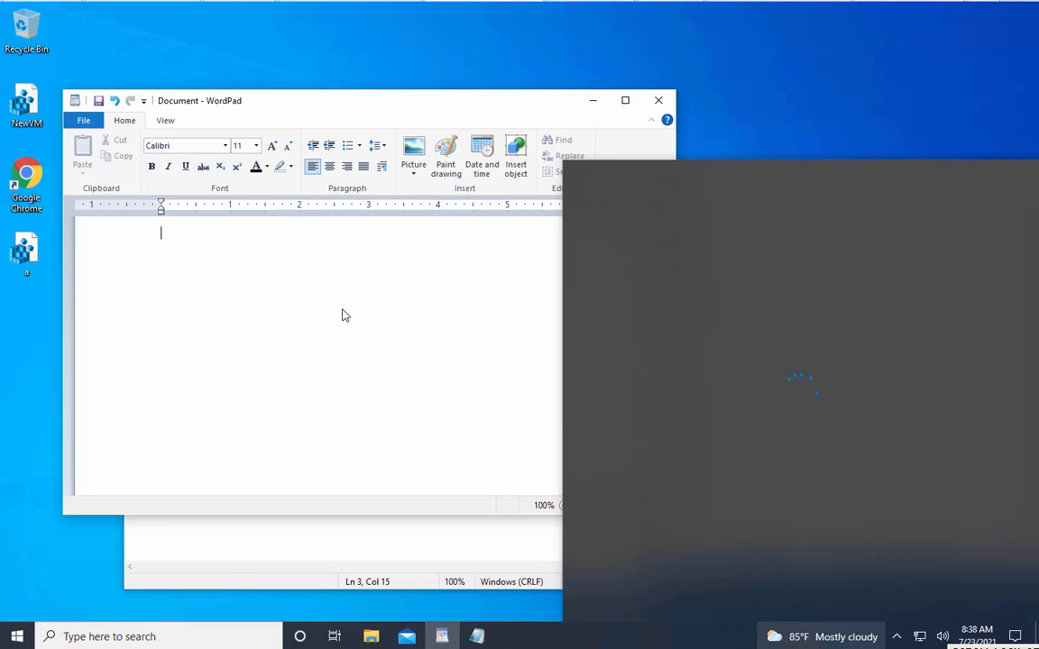
pyautogui.write('th')
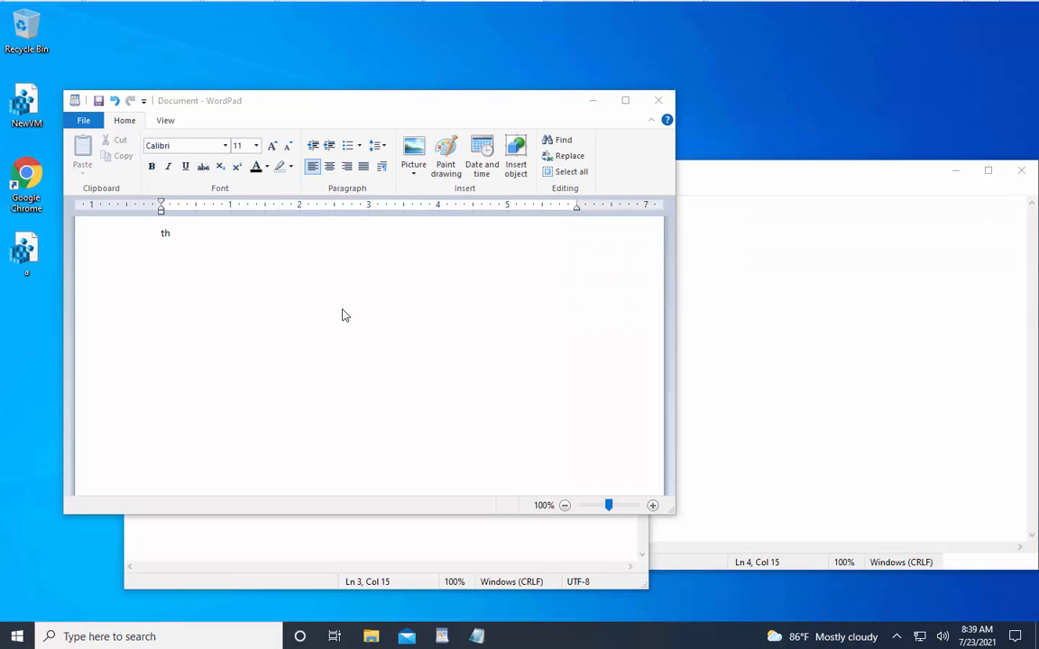
pyautogui.click(170, 234)
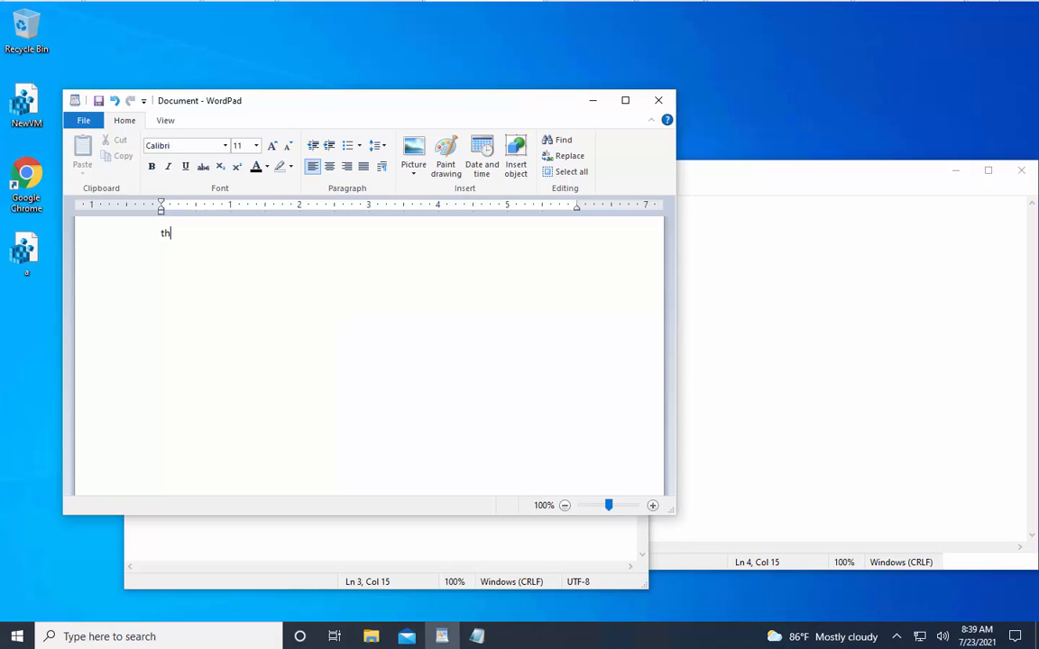
pyautogui.press('BackSpace')
pyautogui.press('BackSpace')
pyautogui.write('This is another test')
# Copy the "This is another test" line and paste it on a new line below within WordPad
pyautogui.hotkey('ctrl', 'a')
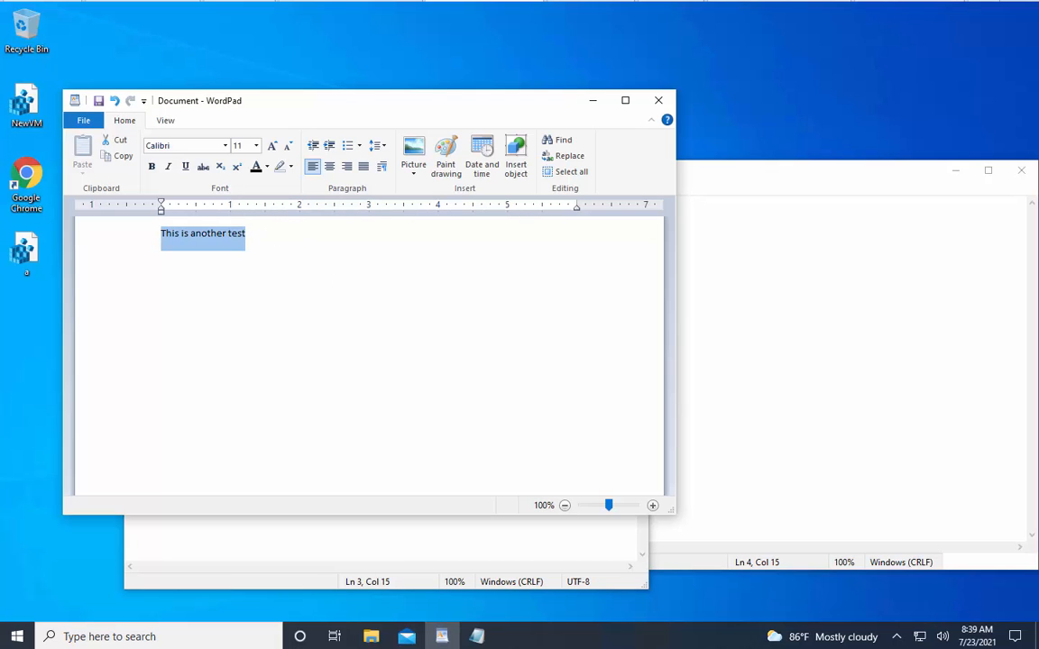
pyautogui.hotkey('ctrl', 'c')
pyautogui.press('End')
pyautogui.press('Return')
pyautogui.hotkey('ctrl', 'v')
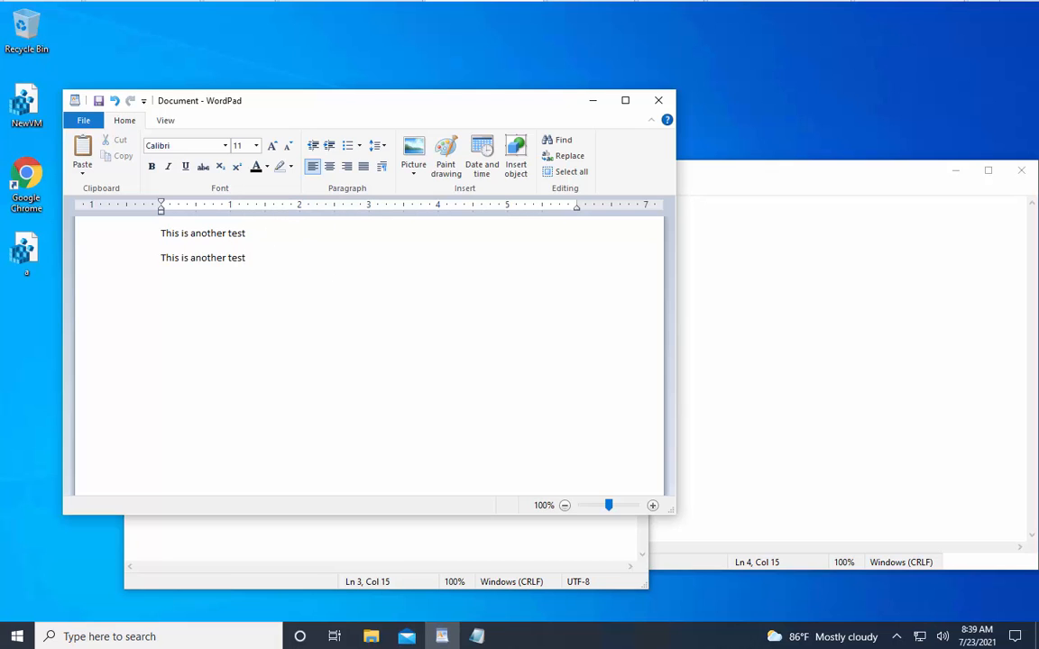
# Paste "This is another test" on two more new lines in the WordPad document
pyautogui.press('Return')
pyautogui.hotkey('ctrl', 'v')
pyautogui.press('Return')
pyautogui.hotkey('ctrl', 'v')
# Switch to the Notepad window with three lines and paste "This is another test" on three new lines below them
pyautogui.hotkey('alt', 'Tab')
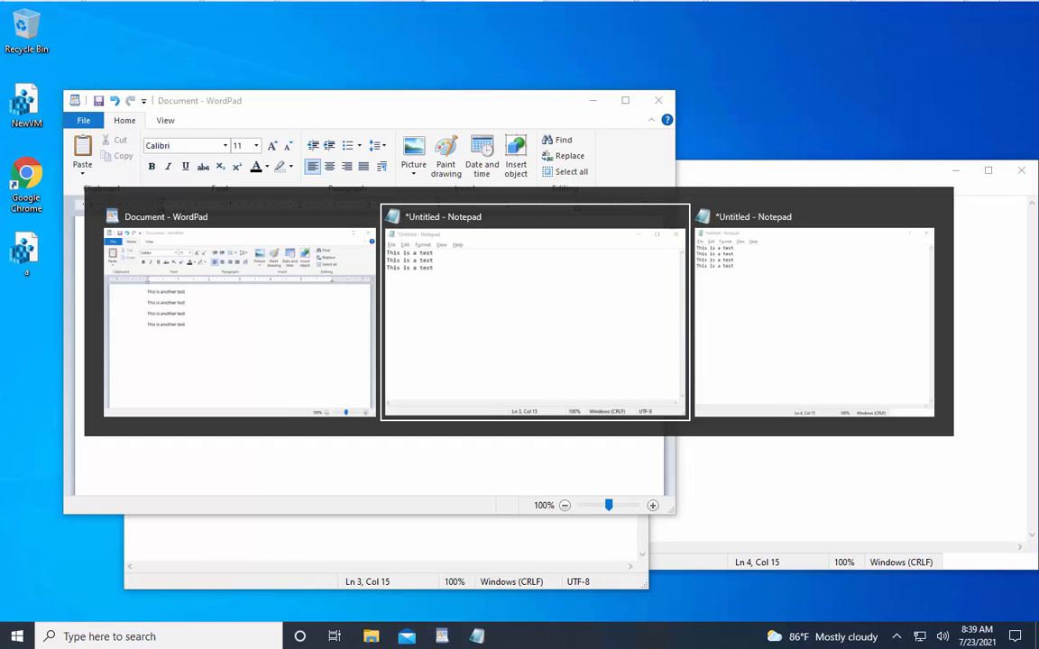
pyautogui.press('Return')
pyautogui.hotkey('ctrl', 'v')
pyautogui.press('Return')
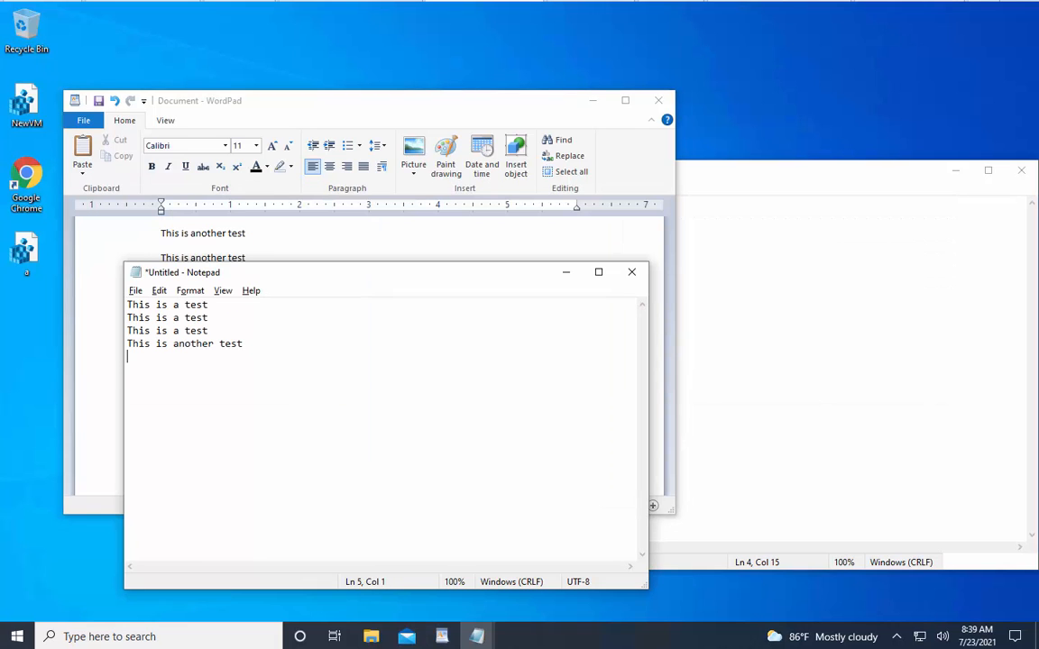
pyautogui.hotkey('ctrl', 'v')
pyautogui.press('Return')
pyautogui.hotkey('ctrl', 'v')
# Switch to the other Notepad window and paste "This is another test" on a new line at its end
pyautogui.hotkey('alt', 'Tab')
pyautogui.press('Tab')
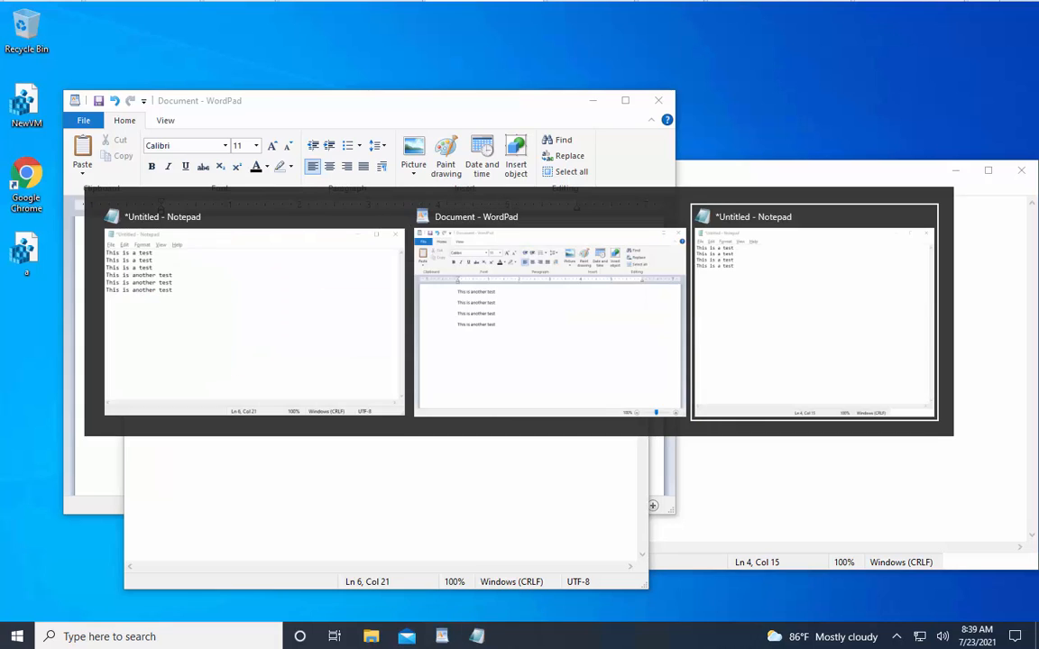
pyautogui.press('Return')
pyautogui.hotkey('ctrl', 'v')
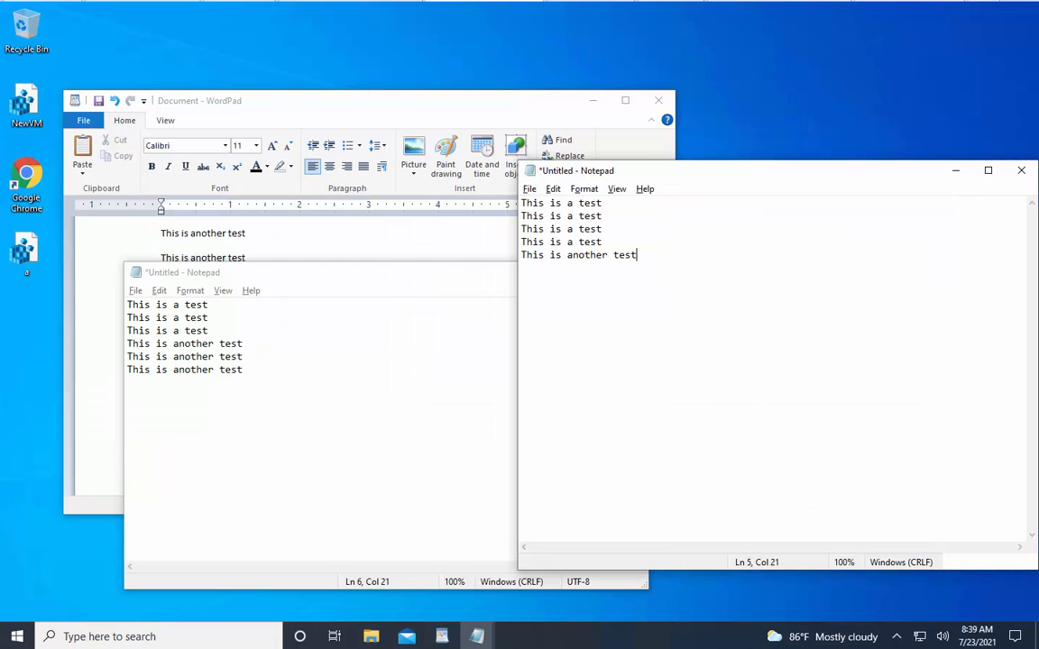
# Return to WordPad, paste "This is another test" three times at the end of the last line, and undo the last two pastes
pyautogui.hotkey('alt', 'Tab')
pyautogui.press('Tab')
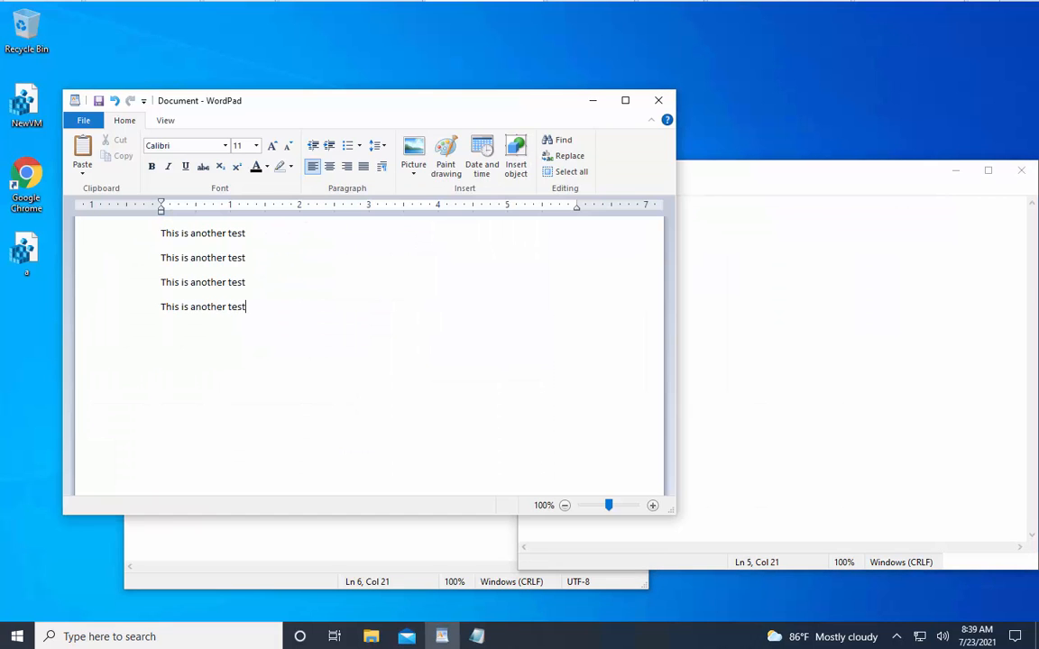
pyautogui.hotkey('ctrl', 'v')
pyautogui.hotkey('ctrl', 'v')
pyautogui.hotkey('ctrl', 'v')
pyautogui.hotkey('ctrl', 'z')
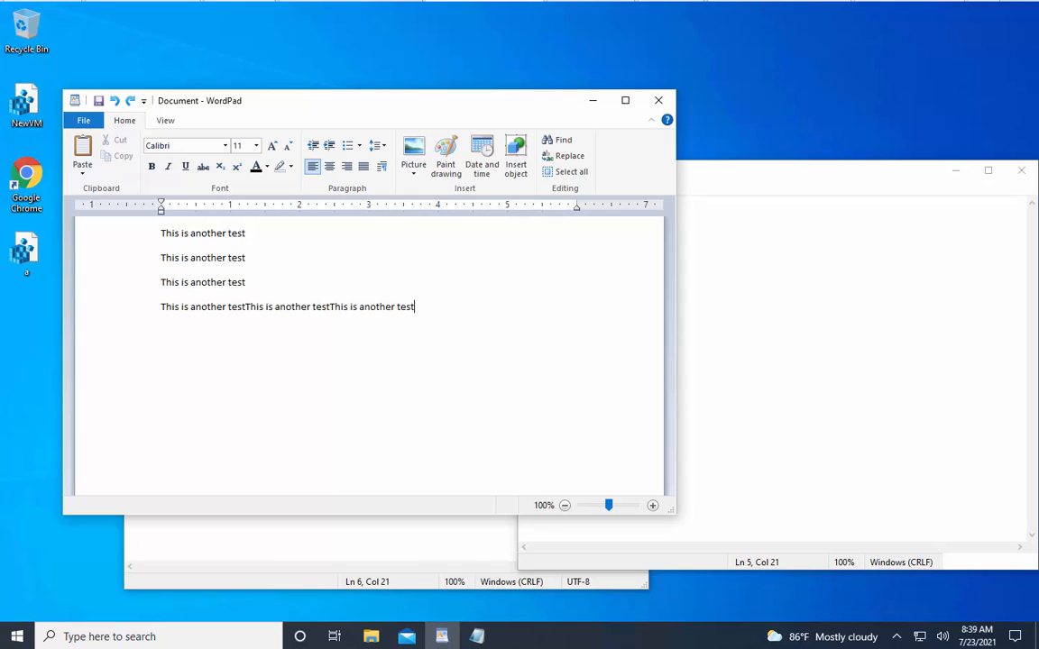
pyautogui.hotkey('ctrl', 'z')
# Select the last "This is another test" line in Notepad, and replace the final word "test" in WordPad with a new line
pyautogui.hotkey('ctrl', 'shift', 'Left')
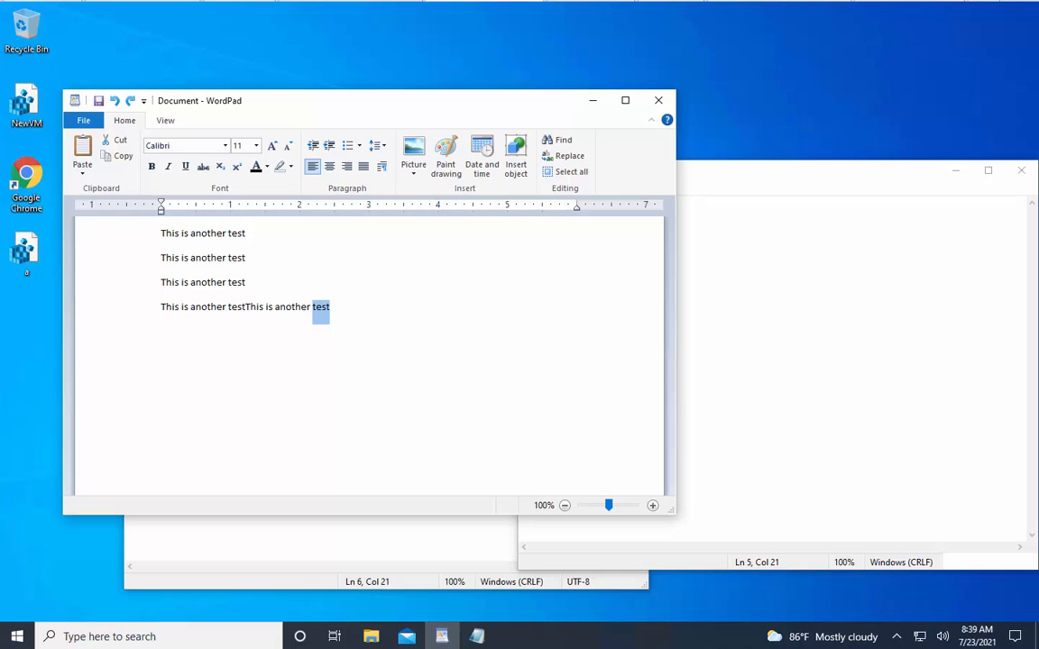
pyautogui.hotkey('alt', 'Tab')
pyautogui.hotkey('shift', 'Home')
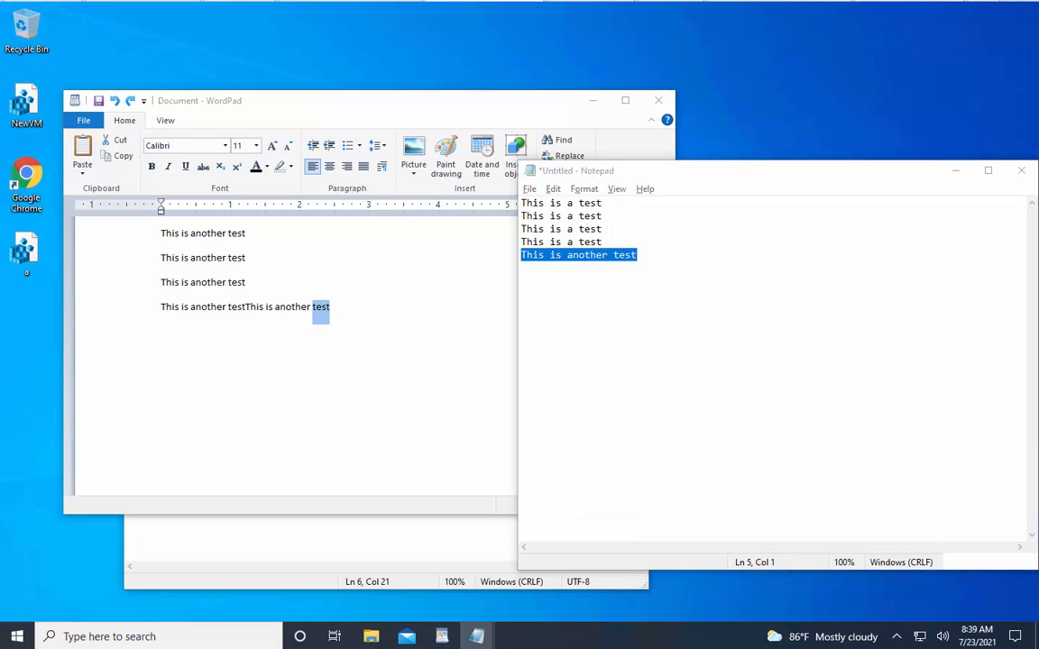
pyautogui.hotkey('alt', 'Tab')
pyautogui.press('Return')
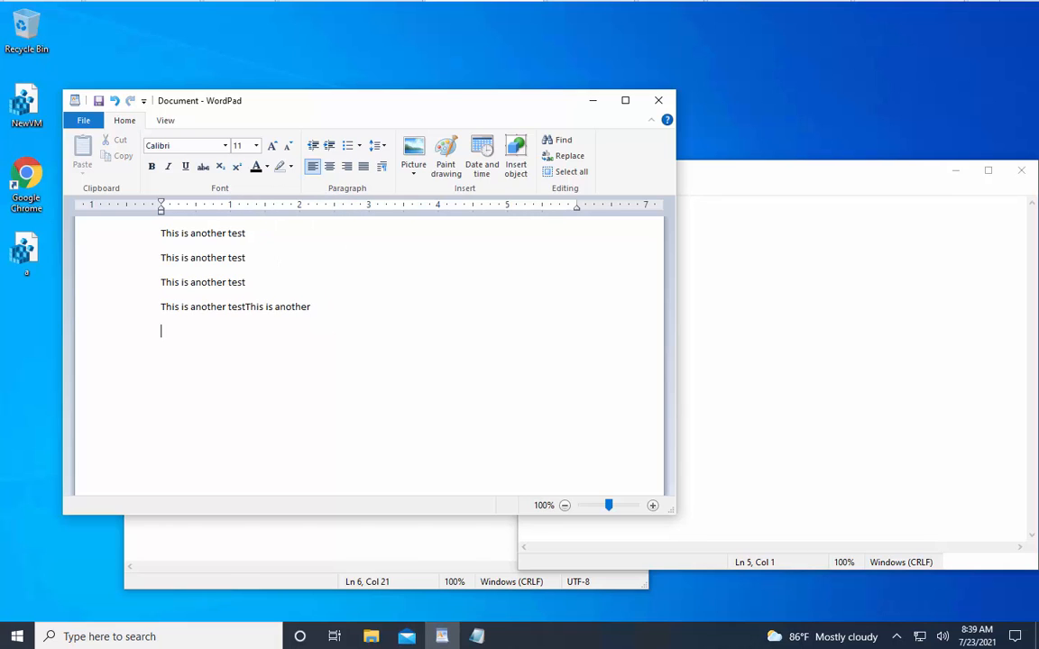
# Switch to FileSure Defend, open the "protect txt" deny rule for editing, and examine its program name filters
pyautogui.click(712, 406)
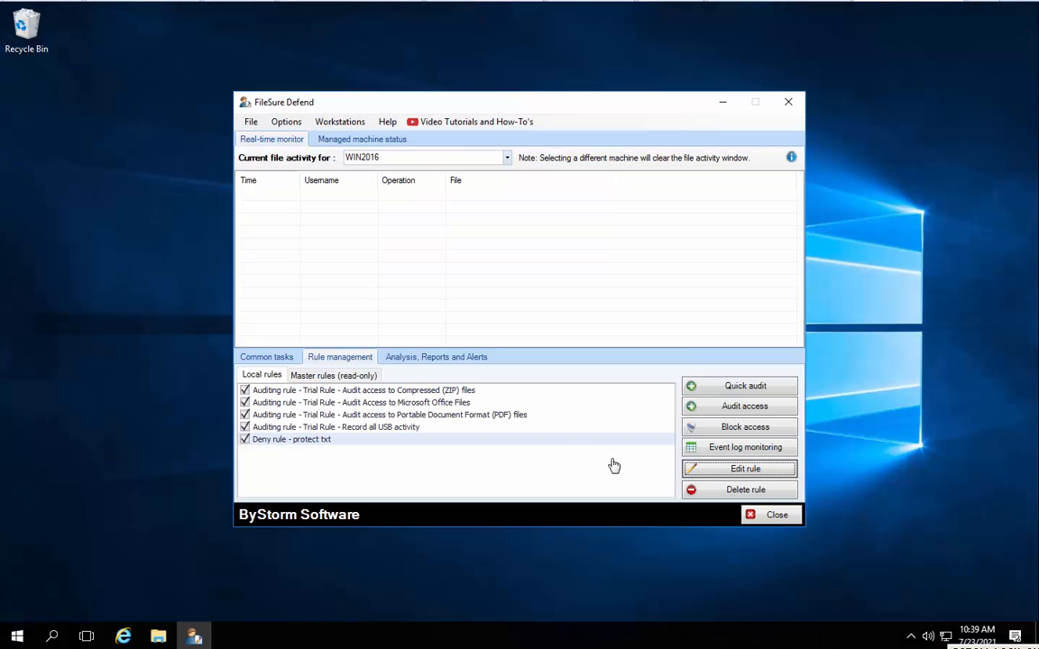
pyautogui.click(702, 469)
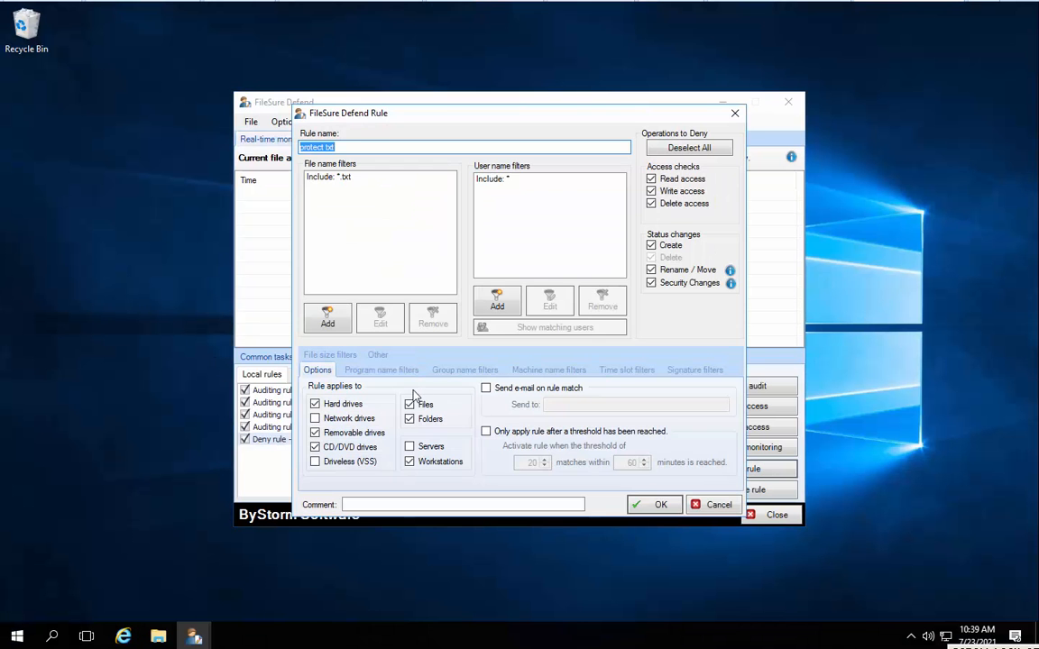
pyautogui.click(397, 370)
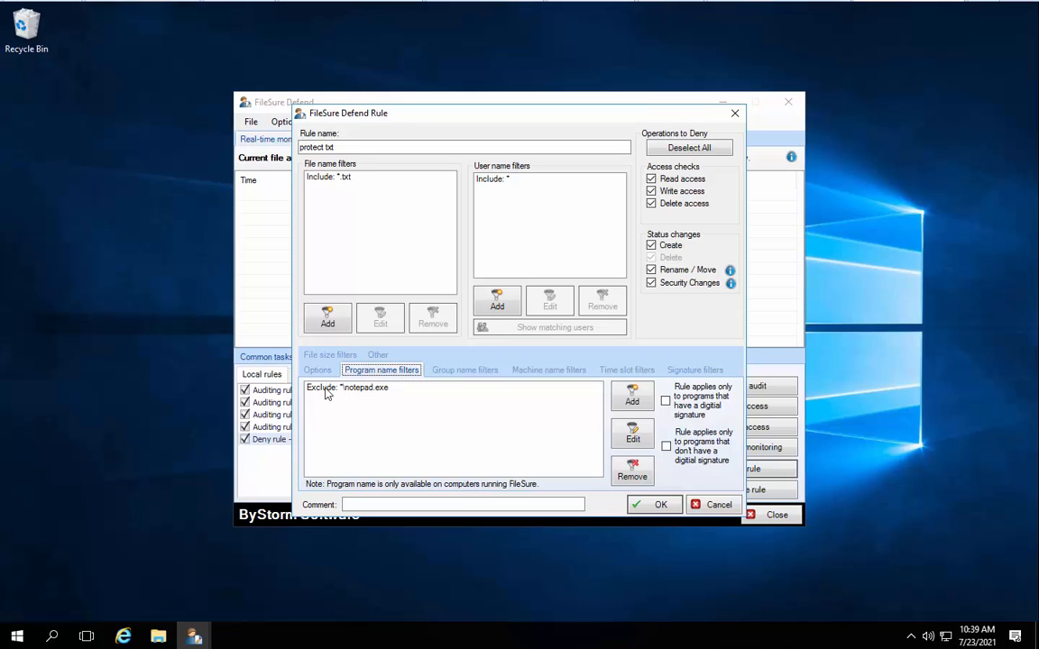